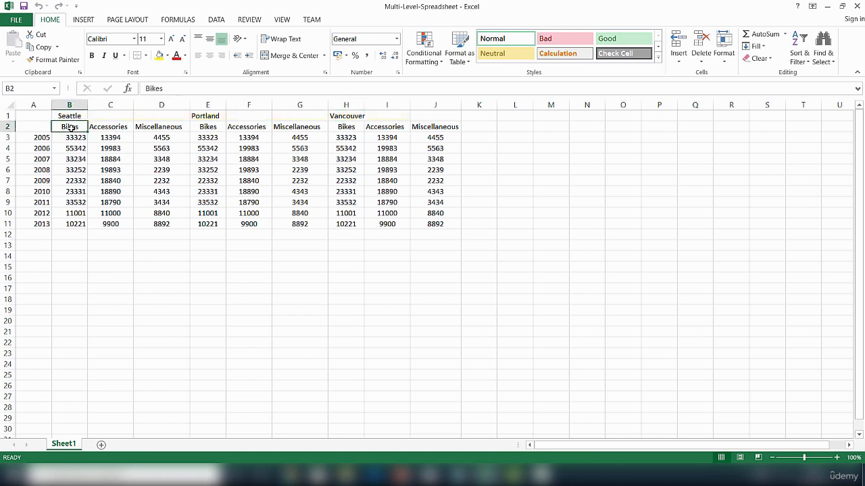
Examine the category headers and the yearly figures under each city in the Multi-Level-Spreadsheet workbook
{"action": "left_click", "coordinate": [98, 128]}
{"action": "left_click", "coordinate": [137, 128]}
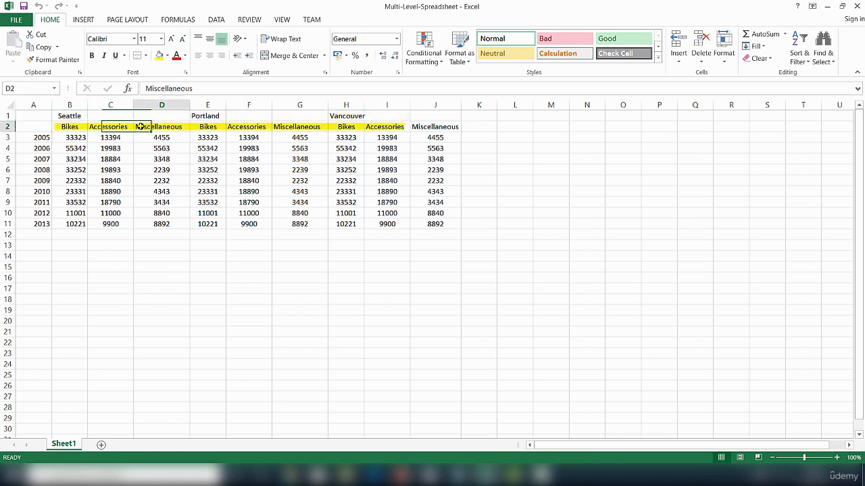
{"action": "left_click", "coordinate": [46, 140]}
{"action": "left_click_drag", "start_coordinate": [45, 140], "coordinate": [210, 216]}
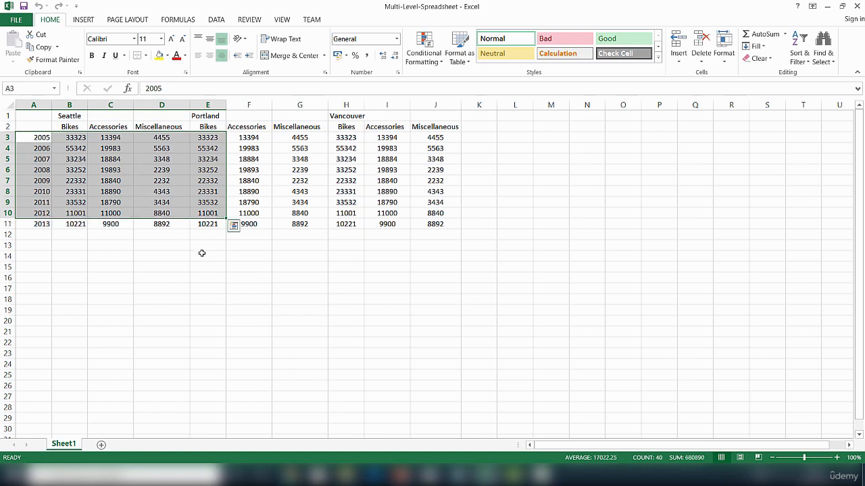
{"action": "left_click", "coordinate": [201, 252]}
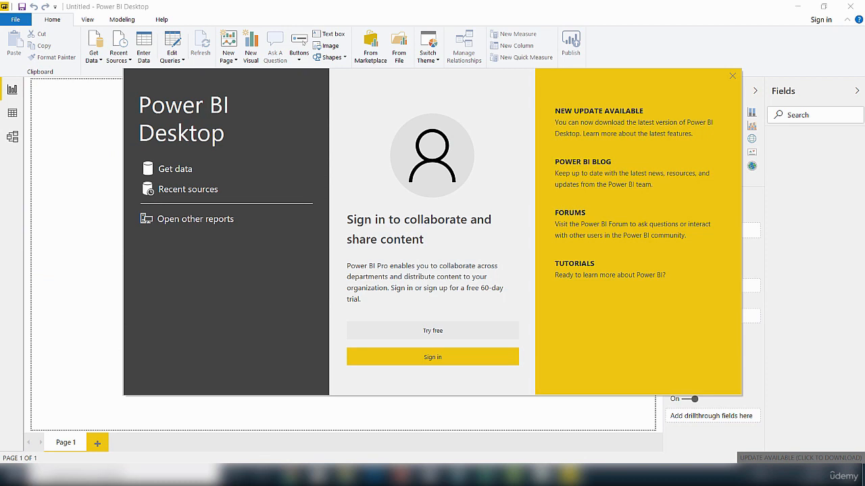
In Power BI Desktop, get data from the Excel workbook Multi-Level-Spreadsheet and open its Sheet1 for editing in Power Query
{"action": "left_click", "coordinate": [172, 173]}
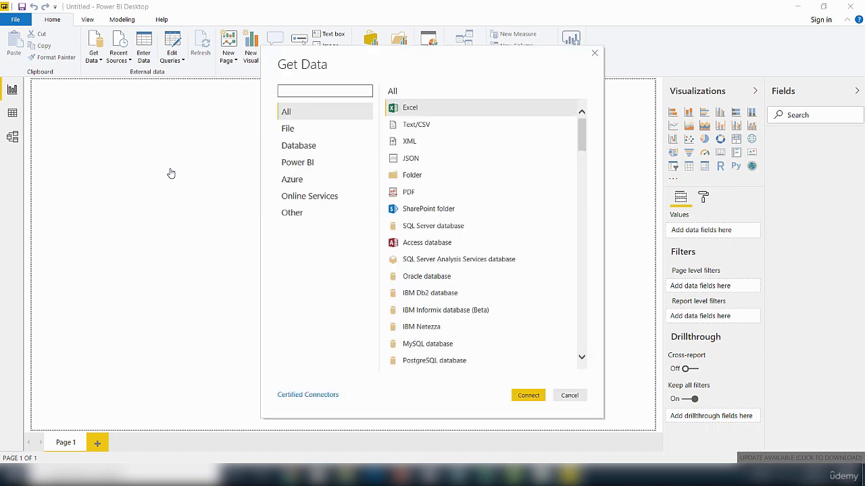
{"action": "left_click", "coordinate": [406, 109]}
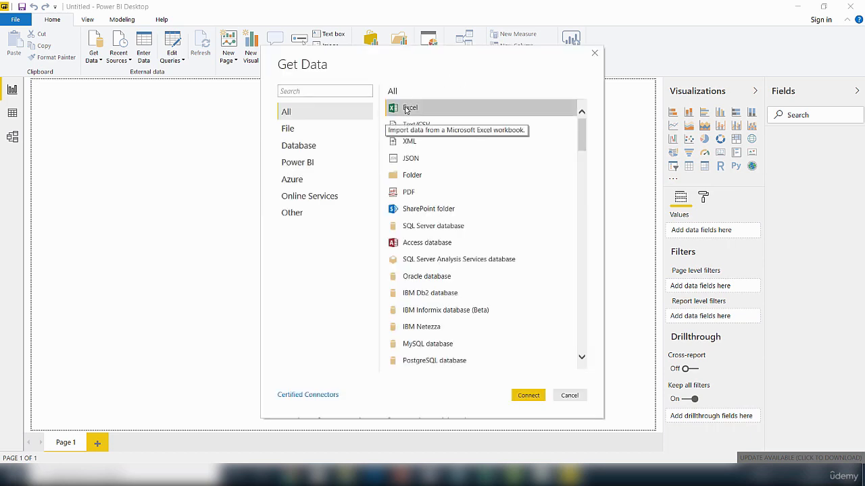
{"action": "left_click", "coordinate": [528, 396]}
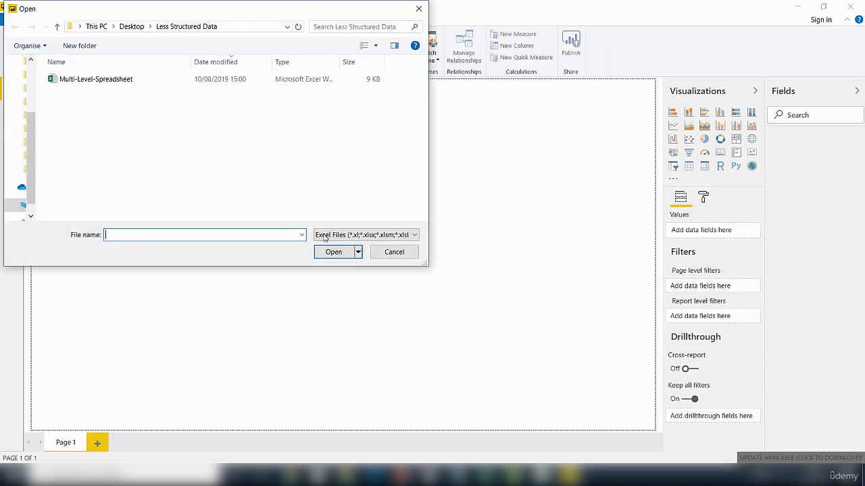
{"action": "left_click", "coordinate": [96, 80]}
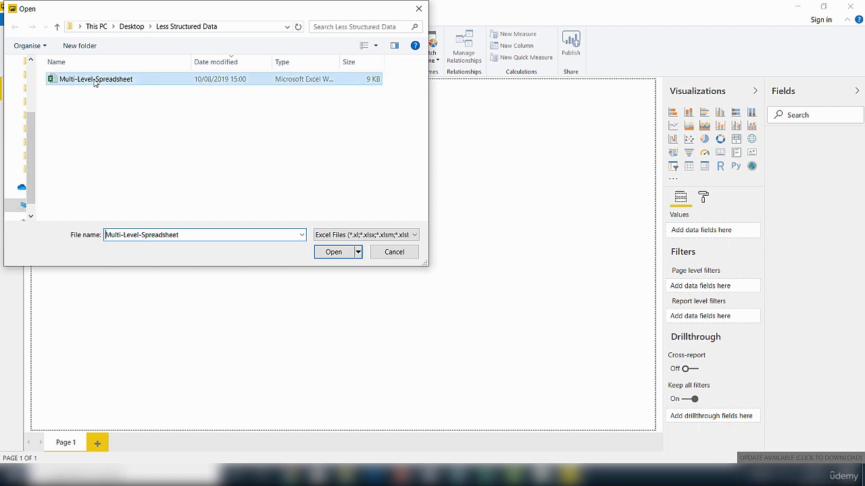
{"action": "left_click", "coordinate": [338, 254]}
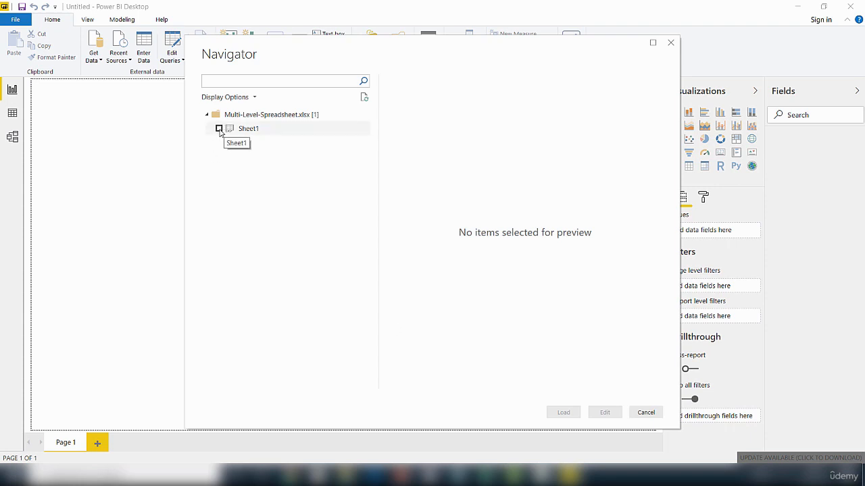
{"action": "left_click", "coordinate": [219, 128]}
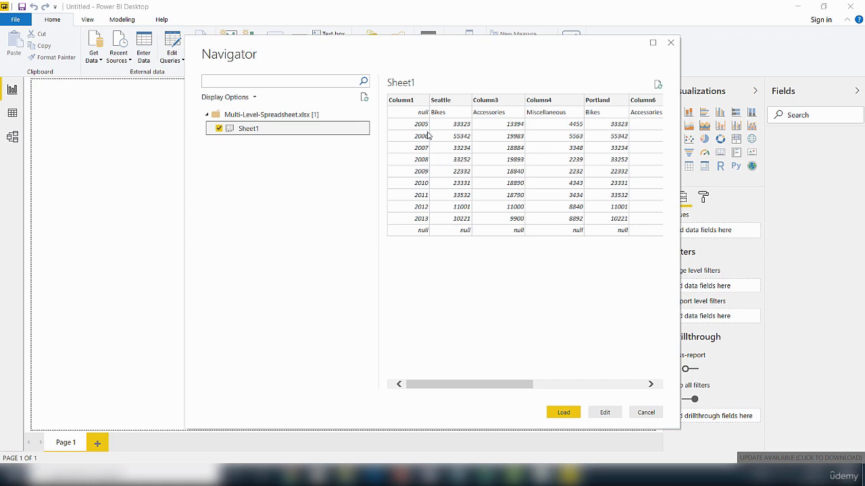
{"action": "left_click", "coordinate": [605, 413]}
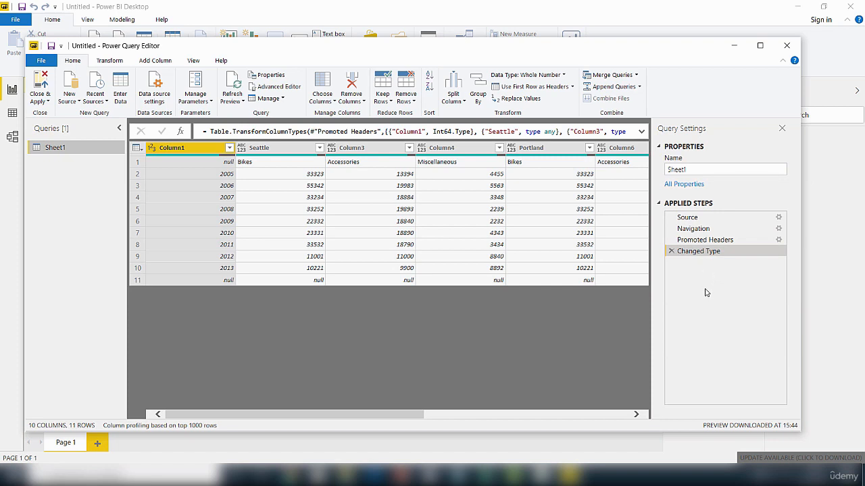
Delete the Changed Type and Promoted Headers steps from the Sheet1 query
{"action": "left_click", "coordinate": [672, 252]}
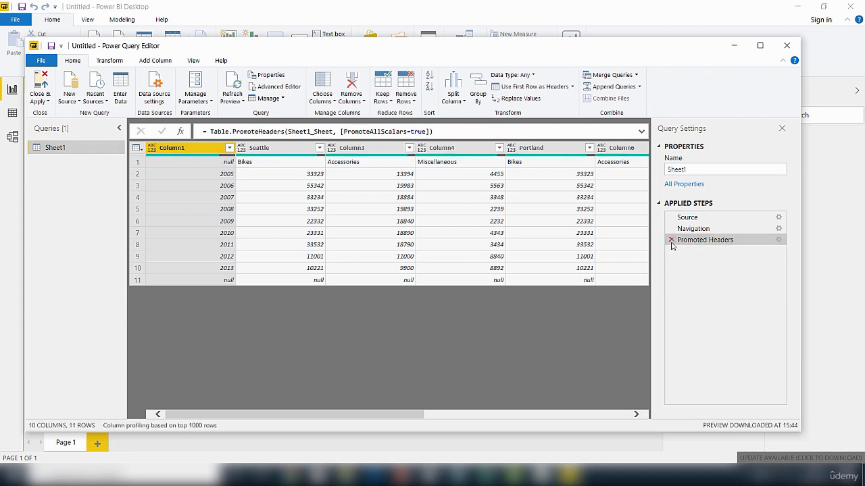
{"action": "left_click", "coordinate": [671, 241]}
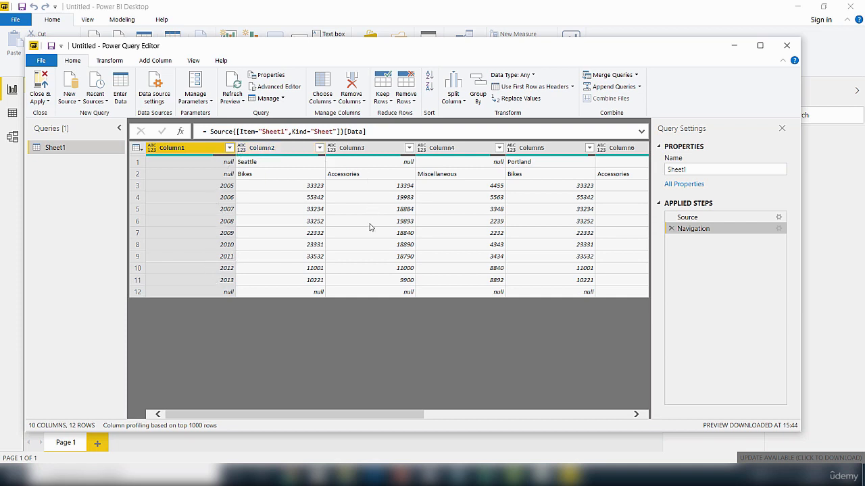
Transpose the Sheet1 table and use its first row as headers
{"action": "left_click", "coordinate": [110, 61]}
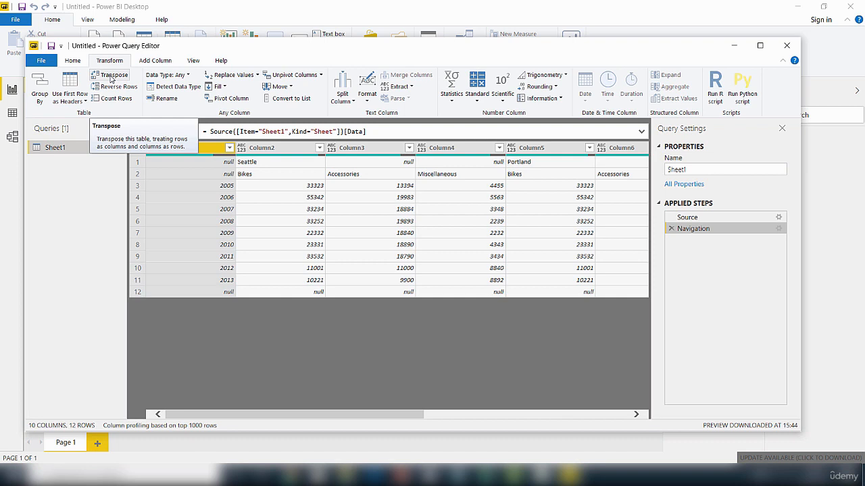
{"action": "left_click", "coordinate": [111, 76]}
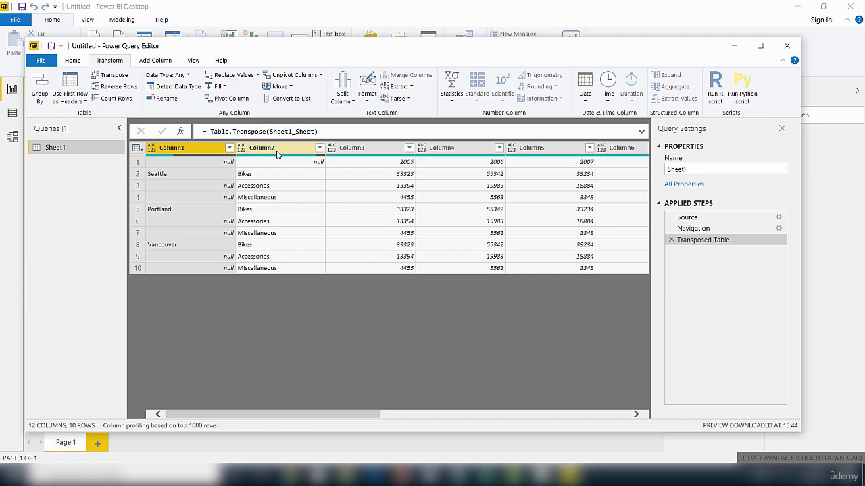
{"action": "left_click", "coordinate": [141, 152]}
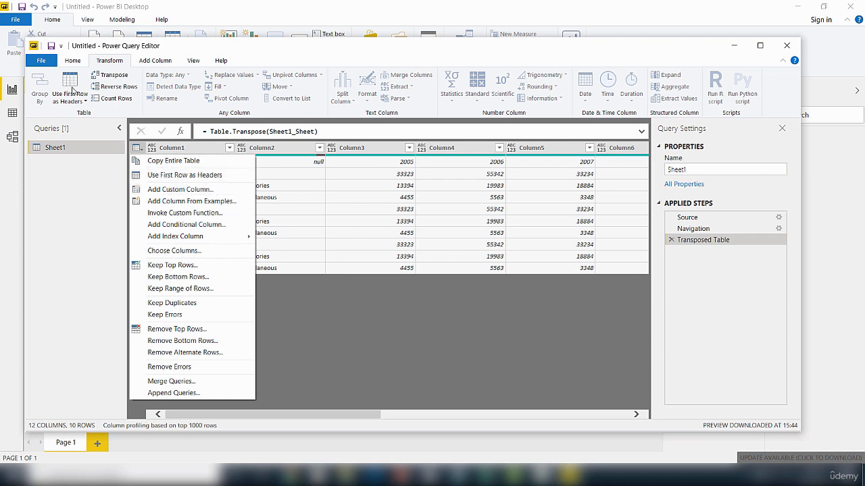
{"action": "left_click", "coordinate": [168, 176]}
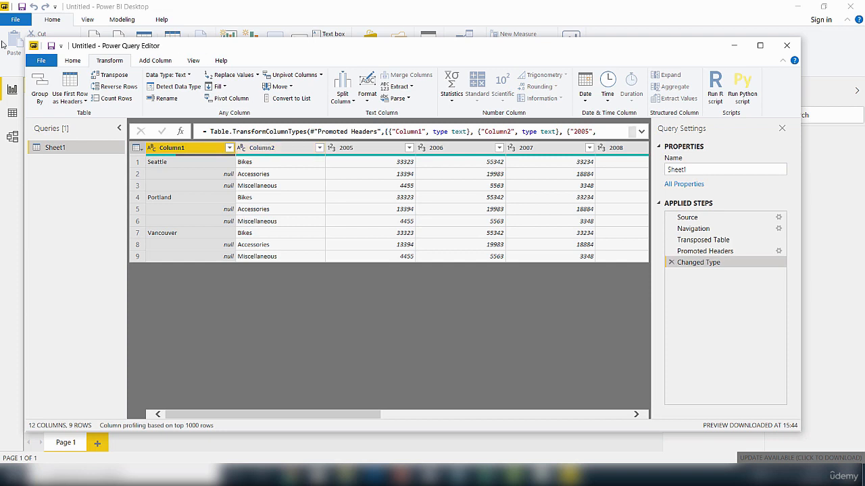
Rename Column1 as City and Column2 as Category
{"action": "right_click", "coordinate": [189, 152]}
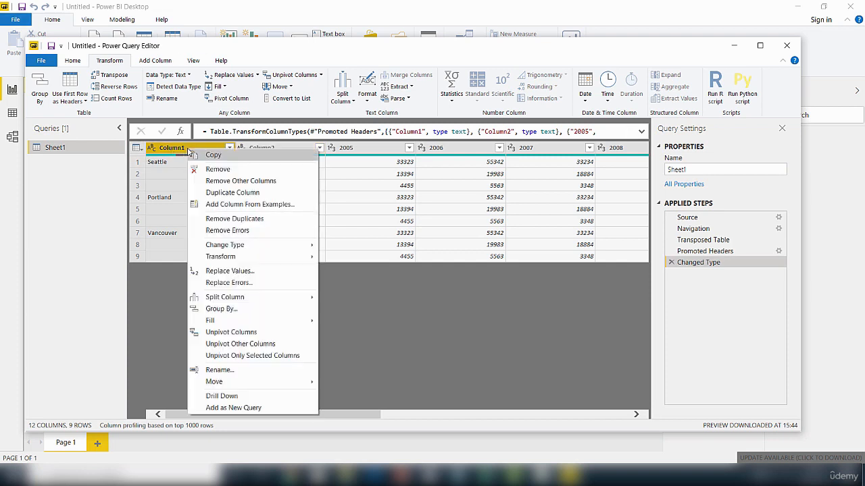
{"action": "left_click", "coordinate": [218, 370]}
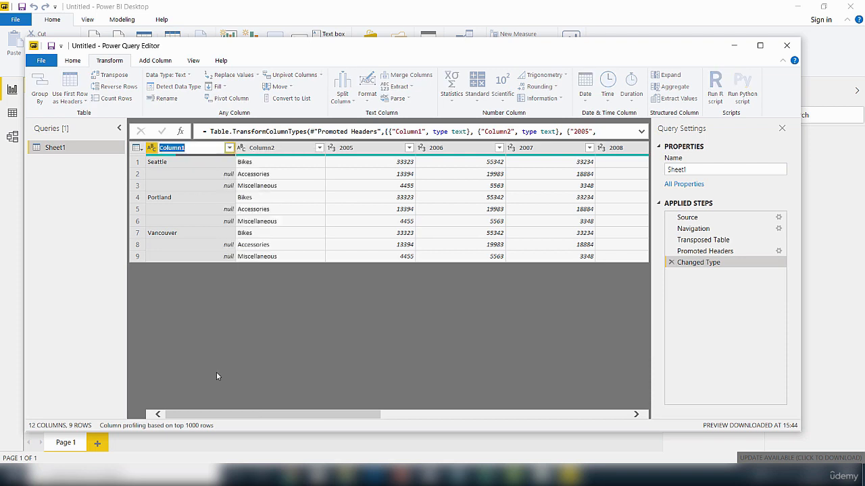
{"action": "key", "text": "BackSpace"}
{"action": "key", "text": "Return"}
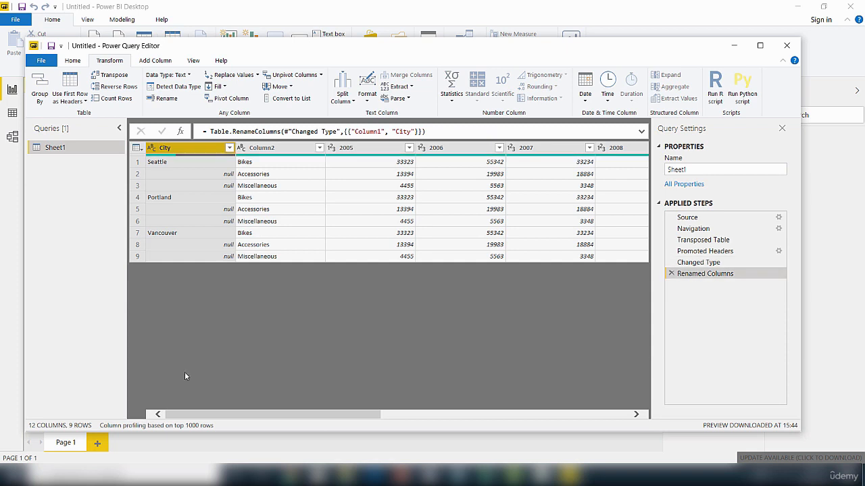
{"action": "left_click", "coordinate": [282, 150]}
{"action": "right_click", "coordinate": [282, 150]}
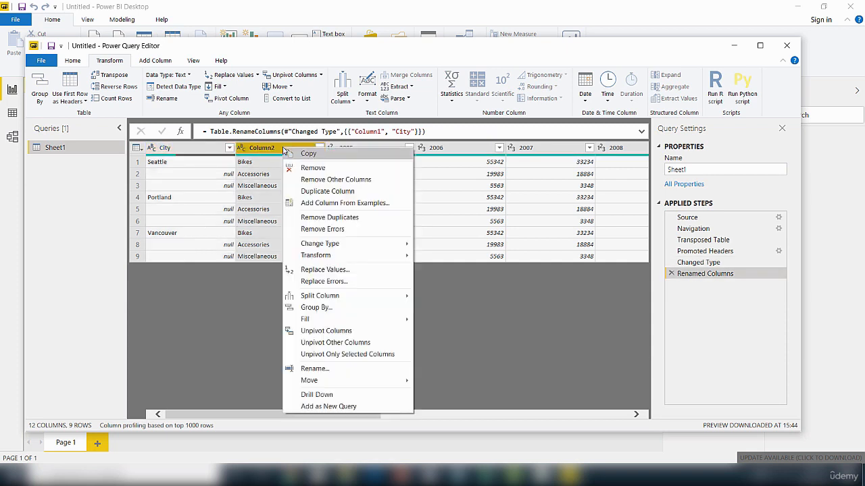
{"action": "left_click", "coordinate": [308, 368]}
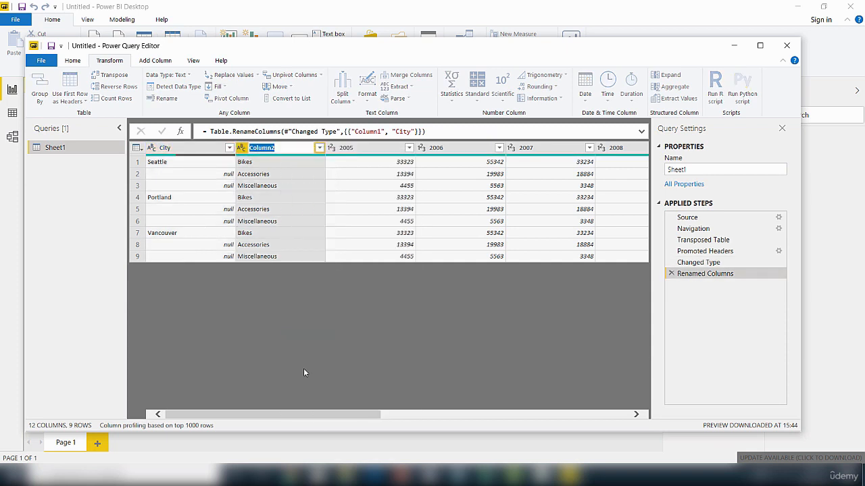
{"action": "key", "text": "BackSpace"}
{"action": "type", "text": "Category"}
{"action": "key", "text": "Return"}
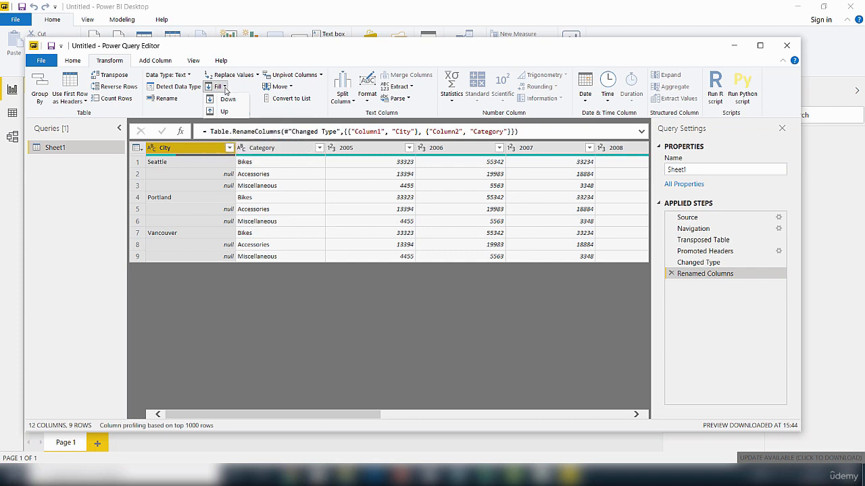
Fill the City column down so its empty cells take the city name above them
{"action": "left_click", "coordinate": [225, 91]}
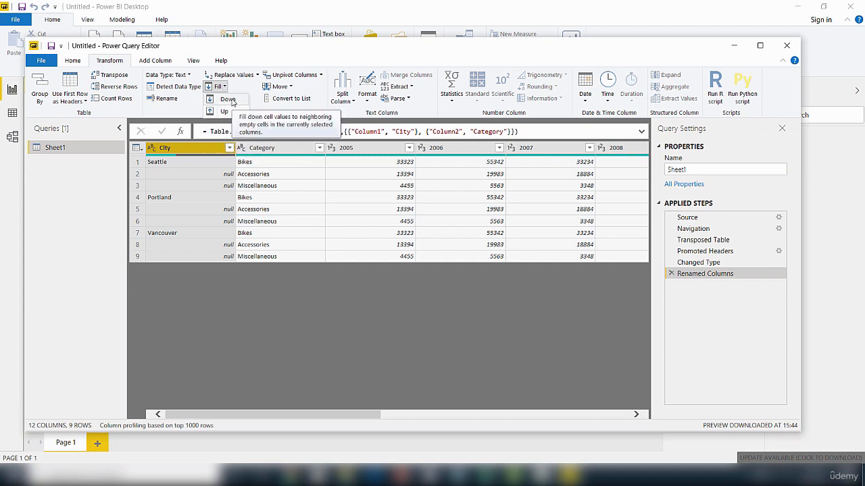
{"action": "left_click", "coordinate": [231, 100]}
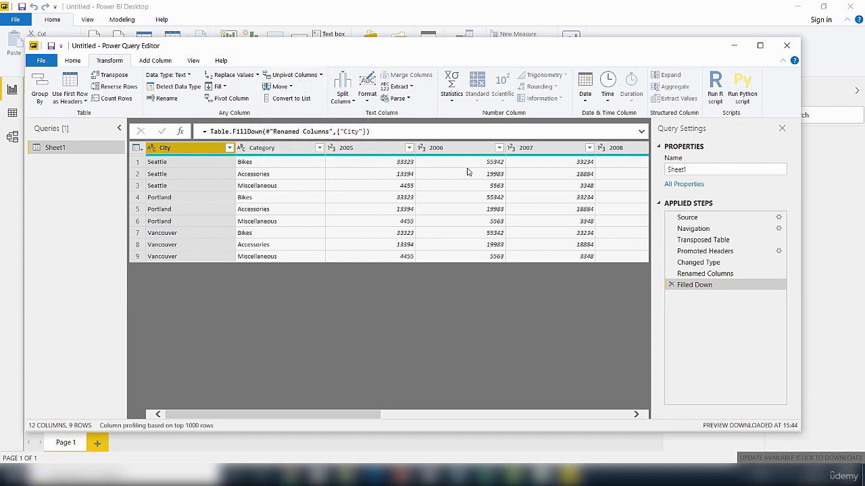
Unpivot the year columns 2005 through 2013 into attribute and value columns
{"action": "left_click", "coordinate": [342, 148]}
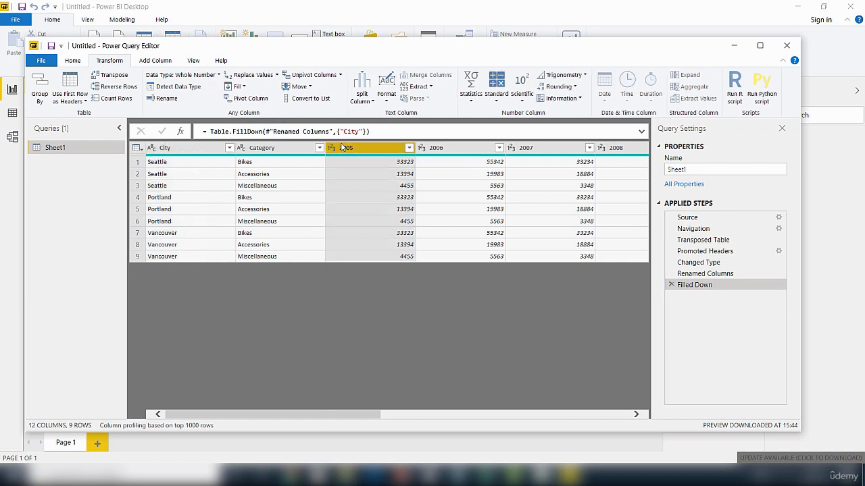
{"action": "left_click", "coordinate": [446, 152], "text": "ctrl"}
{"action": "left_click", "coordinate": [523, 149], "text": "ctrl"}
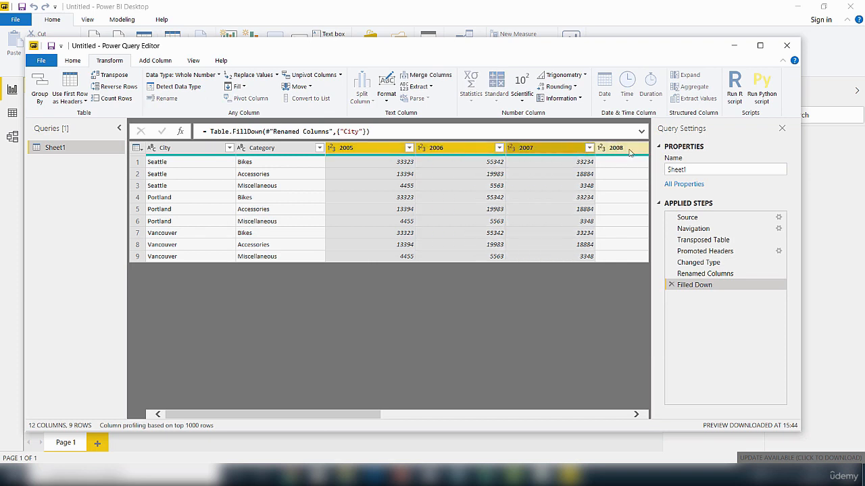
{"action": "left_click", "coordinate": [625, 152], "text": "ctrl"}
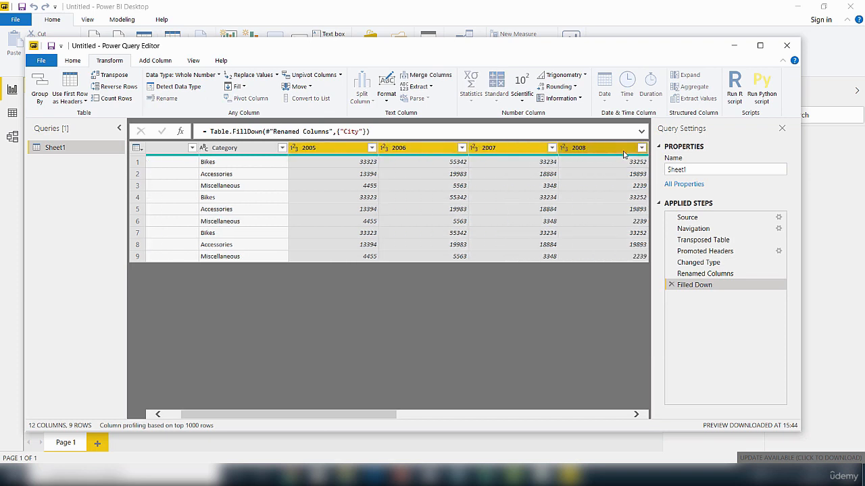
{"action": "left_click", "coordinate": [635, 415]}
{"action": "left_click", "coordinate": [635, 414]}
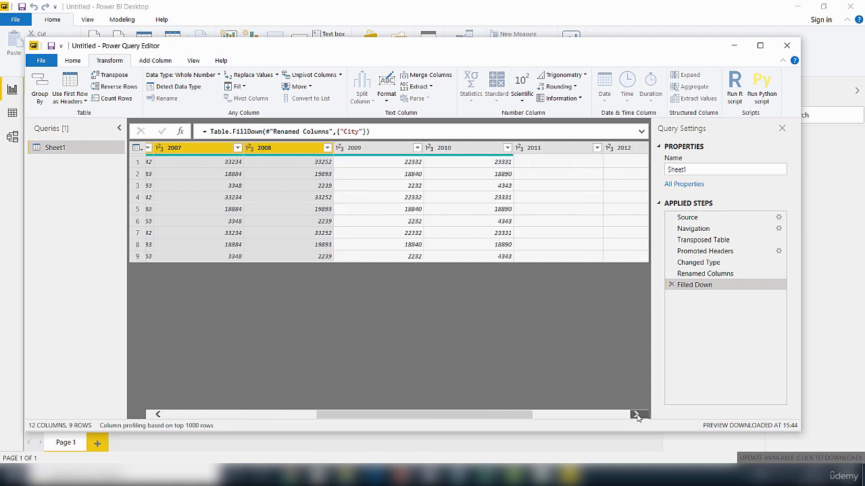
{"action": "left_click", "coordinate": [636, 415]}
{"action": "left_click", "coordinate": [314, 150], "text": "ctrl"}
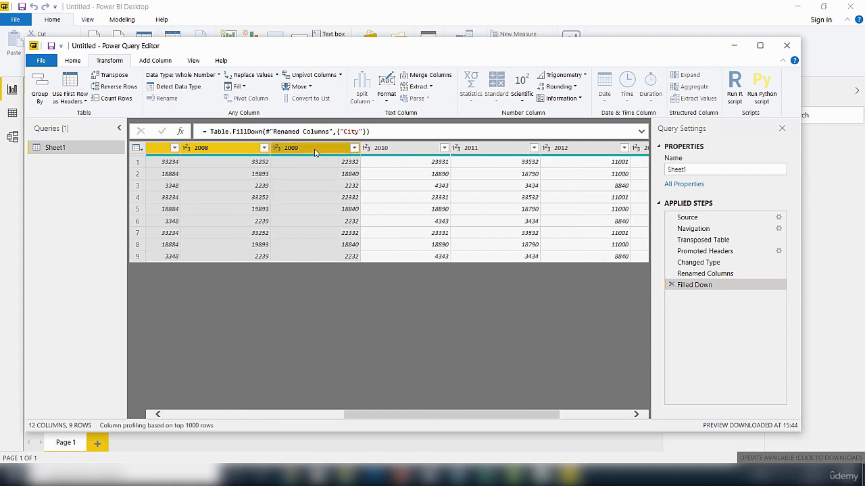
{"action": "left_click", "coordinate": [392, 152], "text": "ctrl"}
{"action": "left_click", "coordinate": [468, 148], "text": "ctrl"}
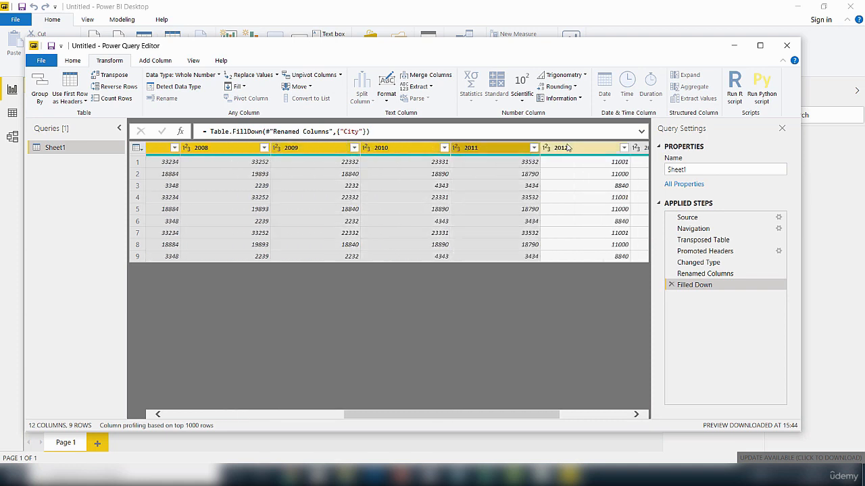
{"action": "left_click", "coordinate": [567, 149], "text": "ctrl"}
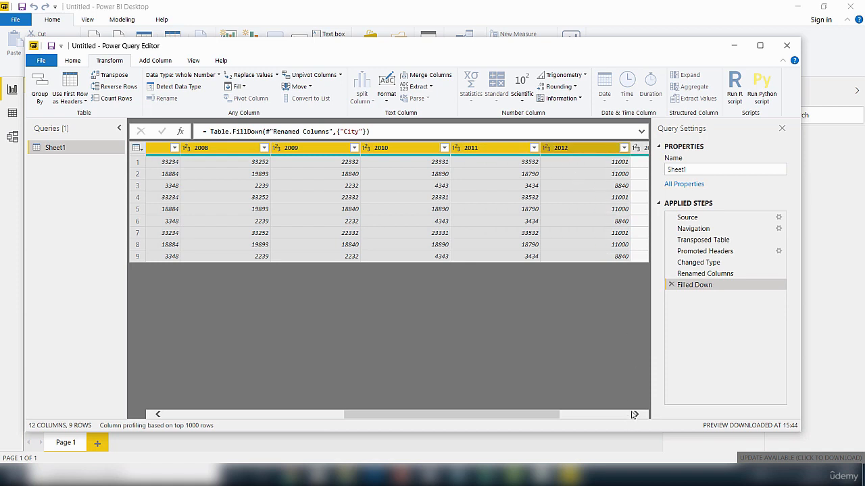
{"action": "left_click", "coordinate": [636, 415]}
{"action": "left_click", "coordinate": [596, 150], "text": "ctrl"}
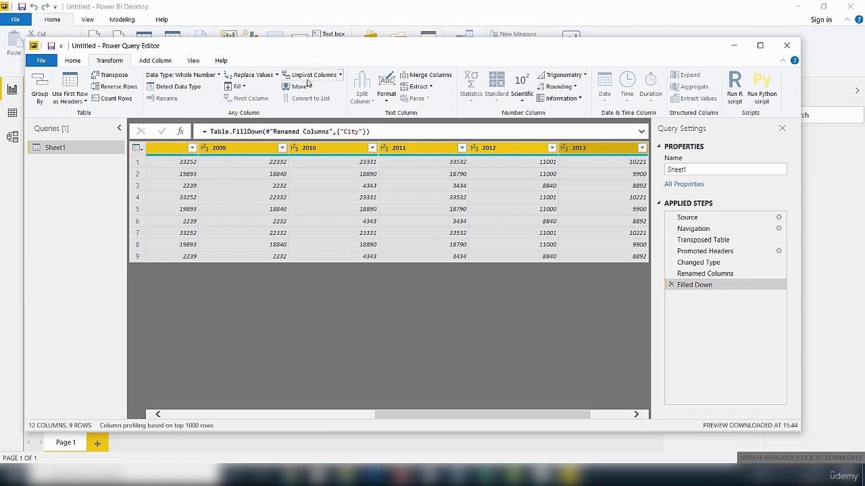
{"action": "left_click", "coordinate": [340, 75]}
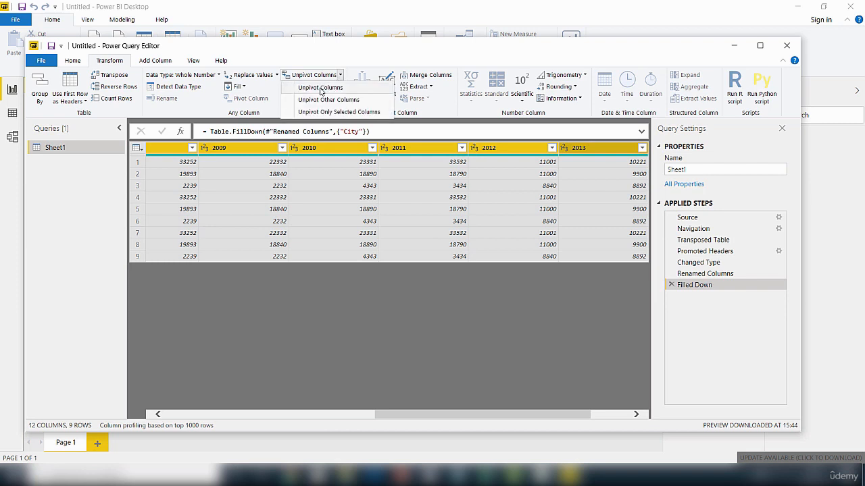
{"action": "left_click", "coordinate": [321, 90]}
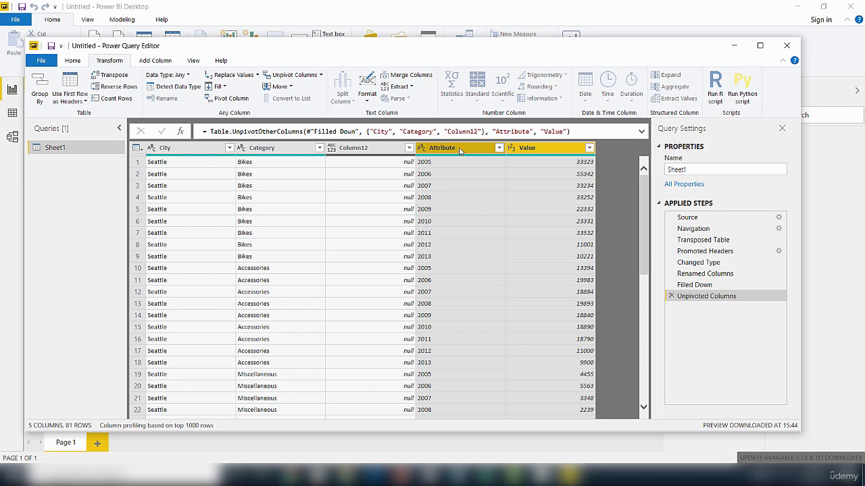
Rename the Attribute column as Year
{"action": "right_click", "coordinate": [459, 152]}
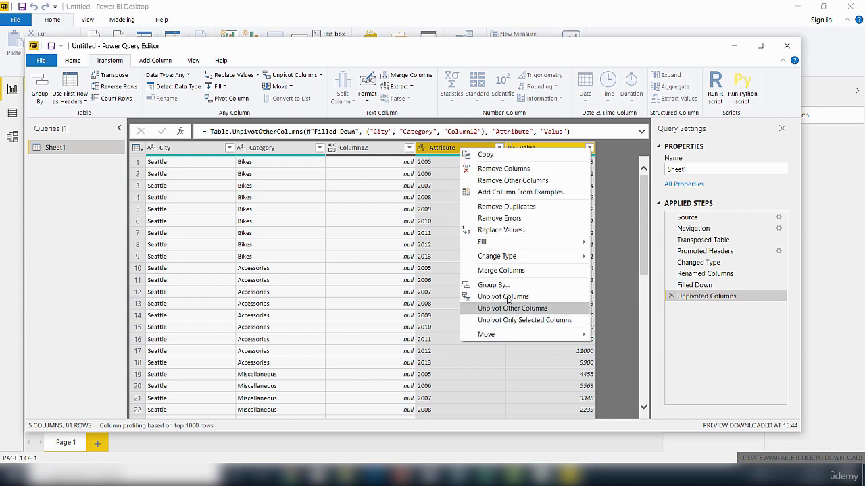
{"action": "left_click", "coordinate": [458, 148]}
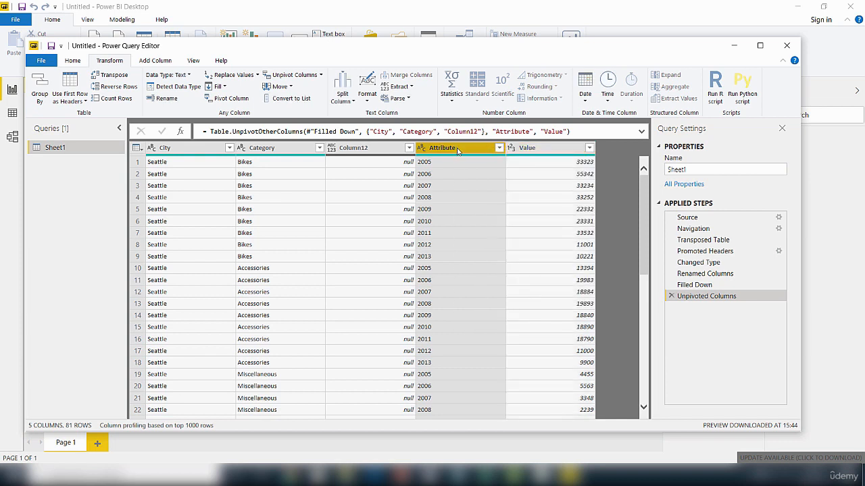
{"action": "double_click", "coordinate": [460, 148]}
{"action": "key", "text": "BackSpace"}
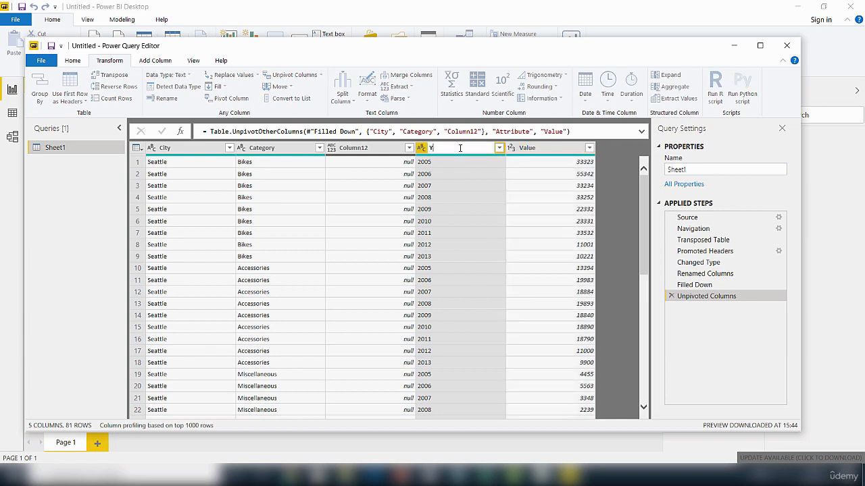
{"action": "key", "text": "Return"}
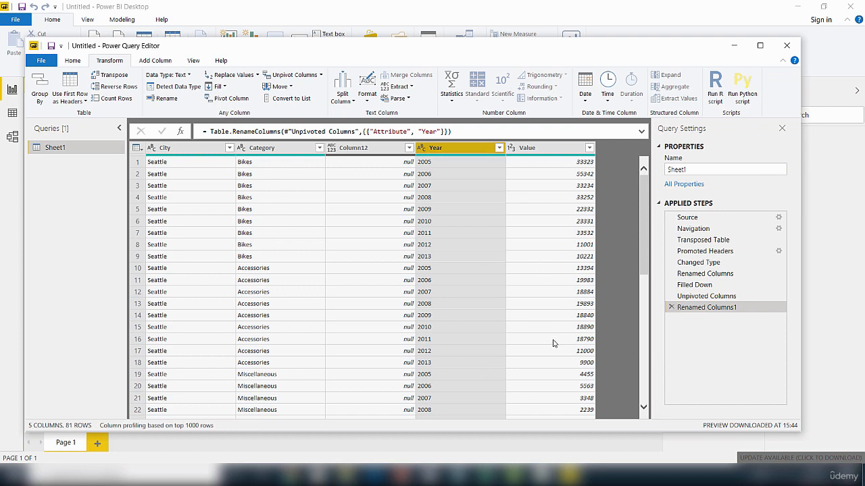
Remove the empty Column12 from the table
{"action": "left_click", "coordinate": [362, 148]}
{"action": "right_click", "coordinate": [362, 150]}
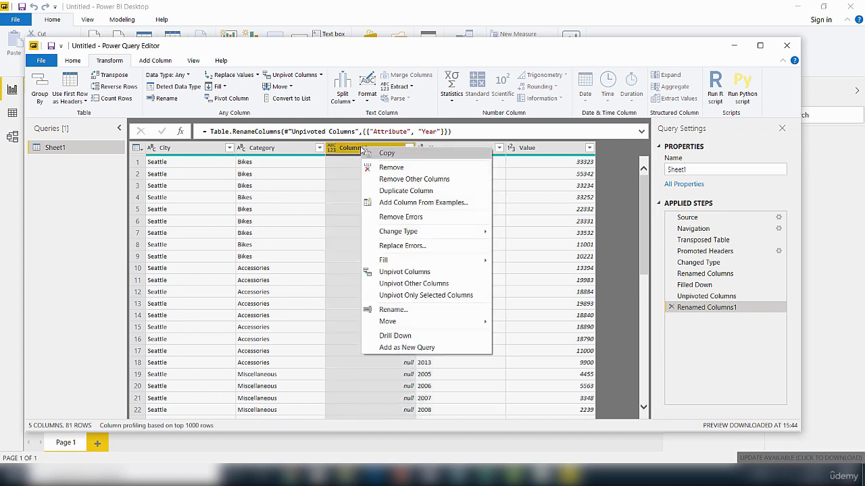
{"action": "left_click", "coordinate": [396, 170]}
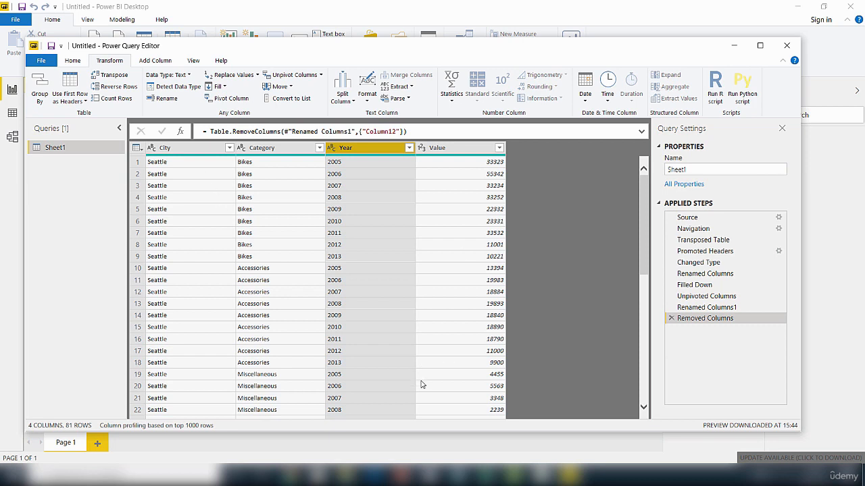
Set the Value column's data type to Whole Number
{"action": "left_click", "coordinate": [436, 149]}
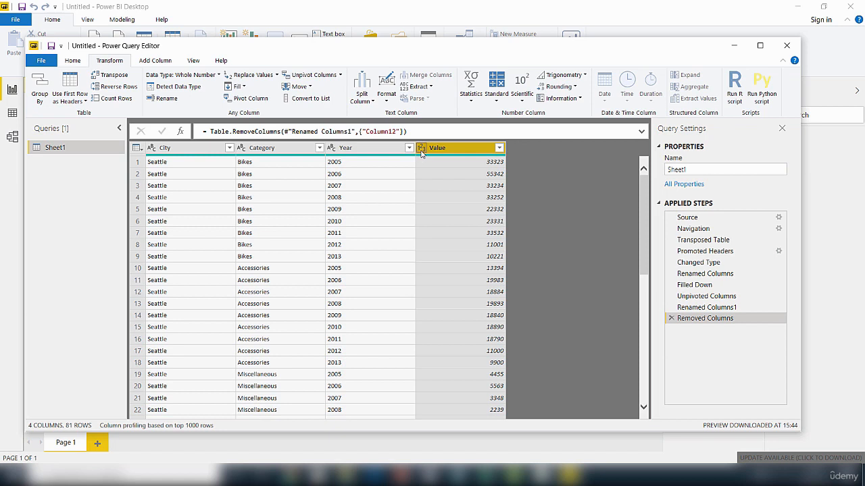
{"action": "left_click", "coordinate": [423, 151]}
{"action": "left_click", "coordinate": [447, 181]}
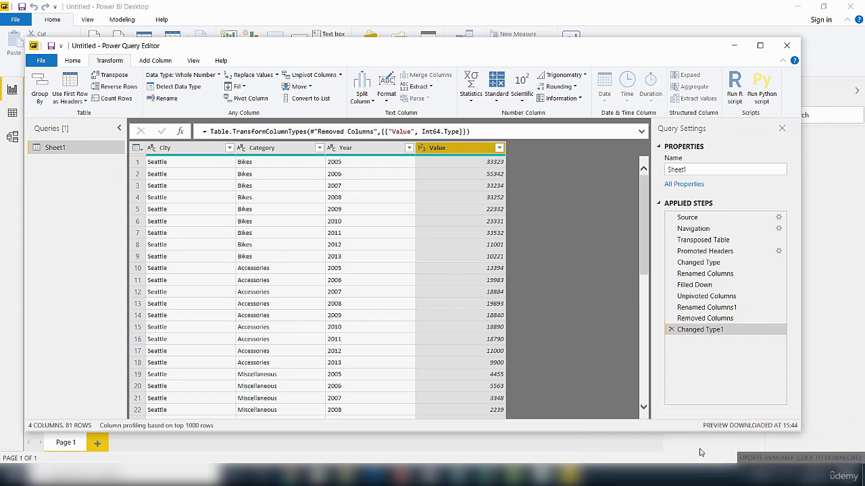
Apply the query changes and close the Power Query Editor to load the table into the report
{"action": "left_click", "coordinate": [73, 64]}
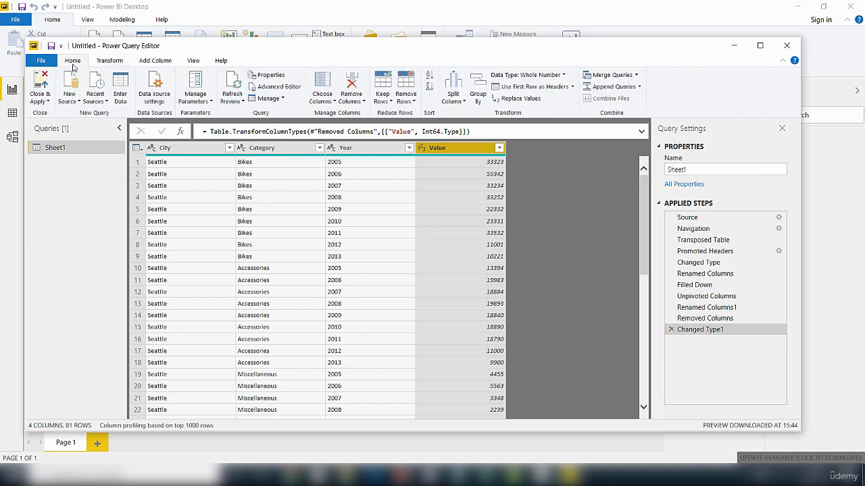
{"action": "left_click", "coordinate": [48, 102]}
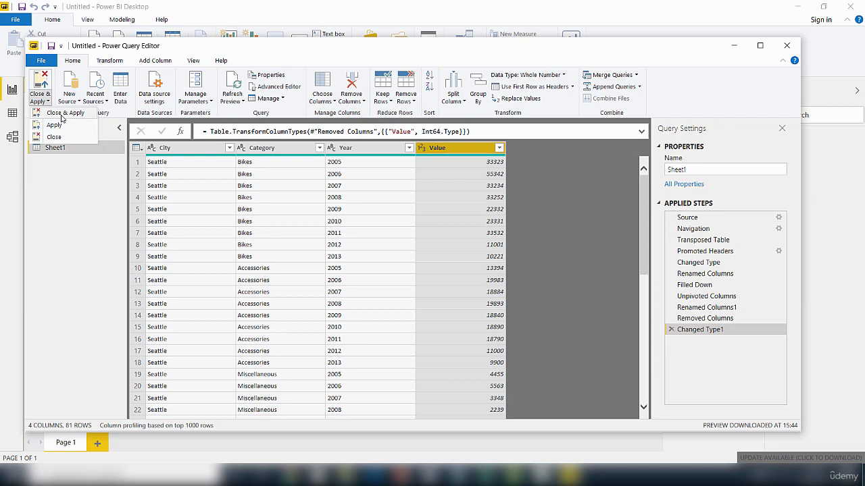
{"action": "left_click", "coordinate": [62, 117]}
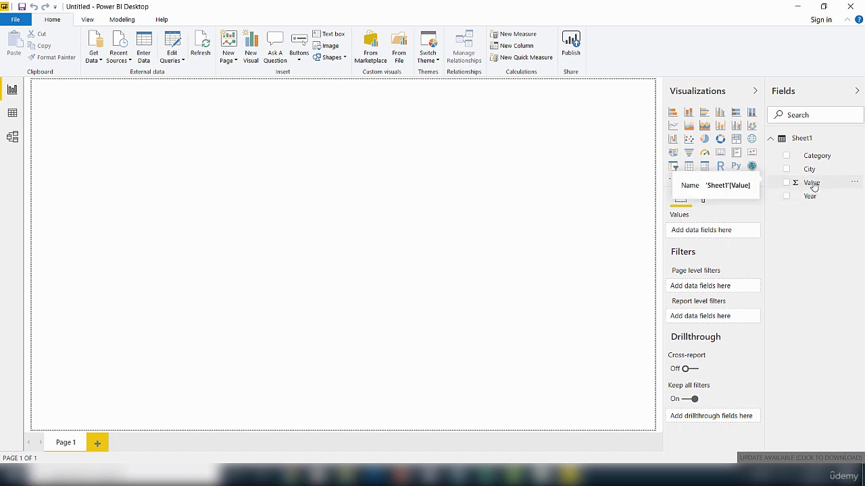
Build a clustered column chart of Value by Category with City as the legend, and enlarge it to fill most of the page
{"action": "left_click_drag", "start_coordinate": [814, 187], "coordinate": [151, 156]}
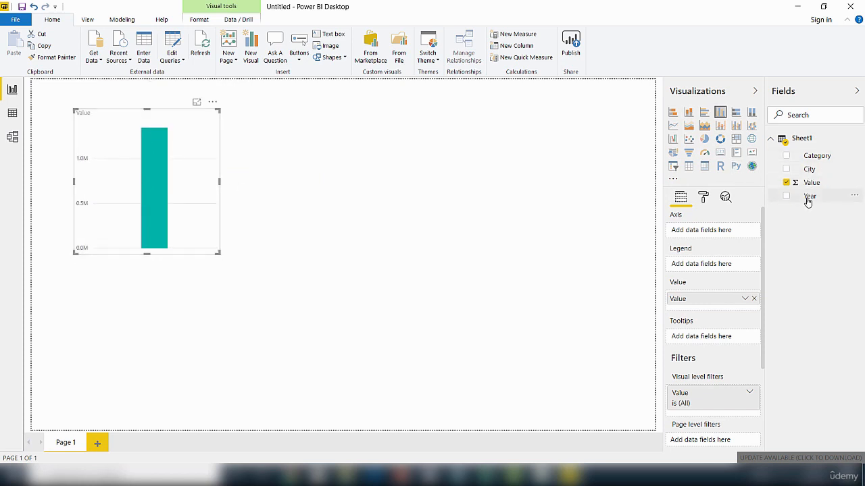
{"action": "left_click_drag", "start_coordinate": [819, 160], "coordinate": [151, 144]}
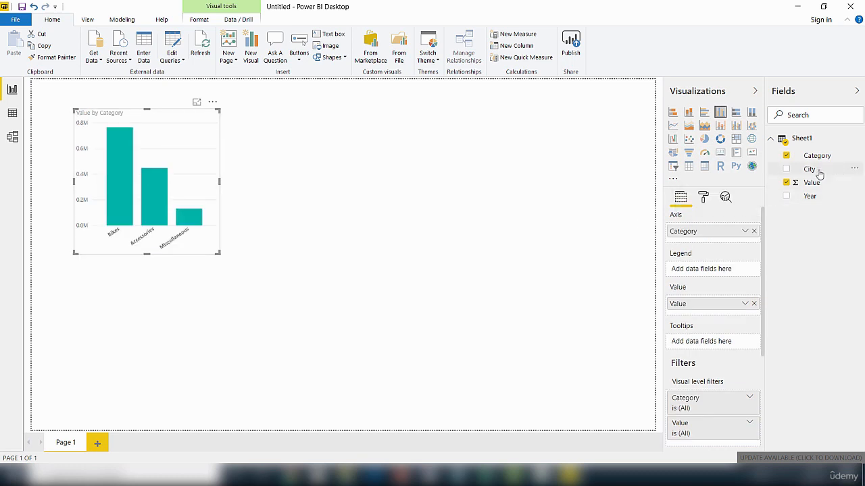
{"action": "left_click_drag", "start_coordinate": [818, 173], "coordinate": [167, 168]}
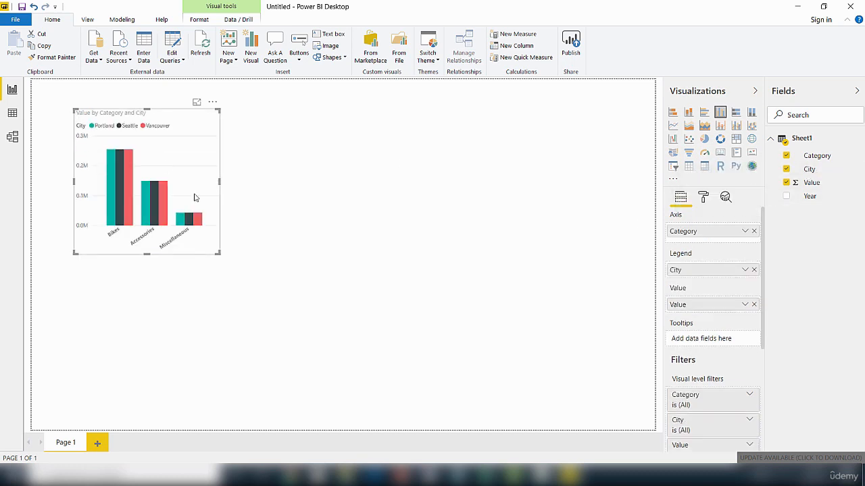
{"action": "left_click_drag", "start_coordinate": [219, 253], "coordinate": [516, 375]}
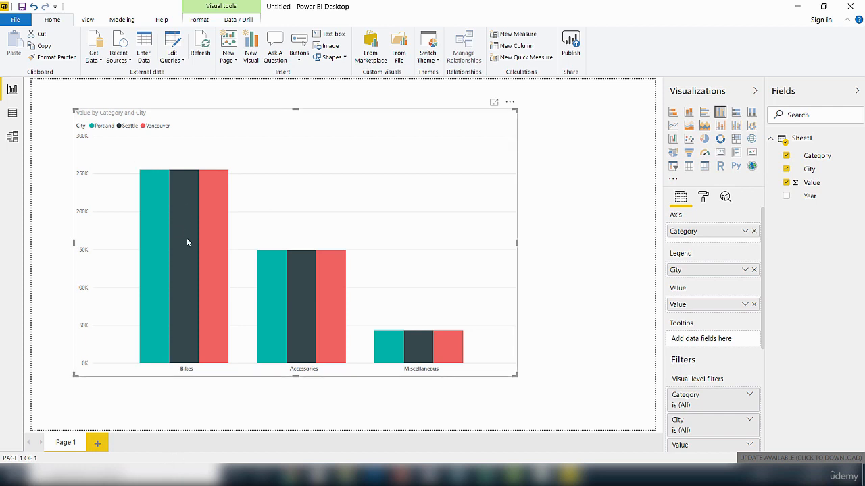
Try the chart as stacked column, stacked bar, clustered bar, clustered column and 100% stacked column visuals
{"action": "mouse_move", "coordinate": [186, 237]}
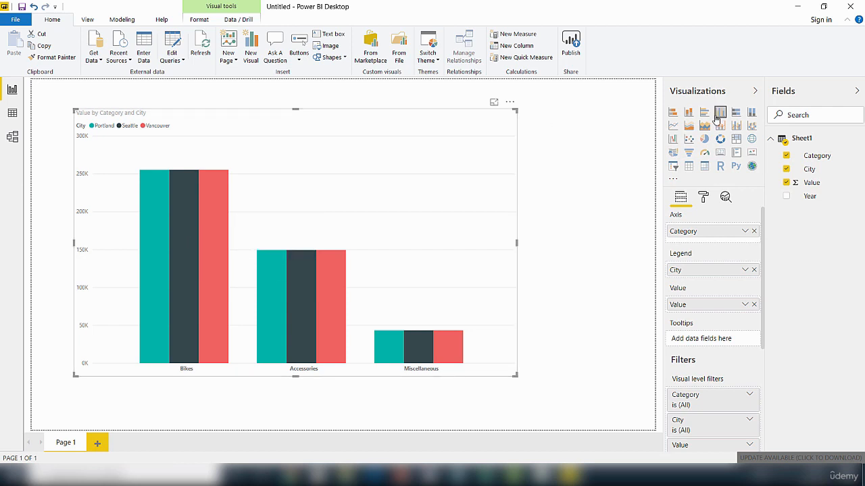
{"action": "left_click", "coordinate": [688, 113]}
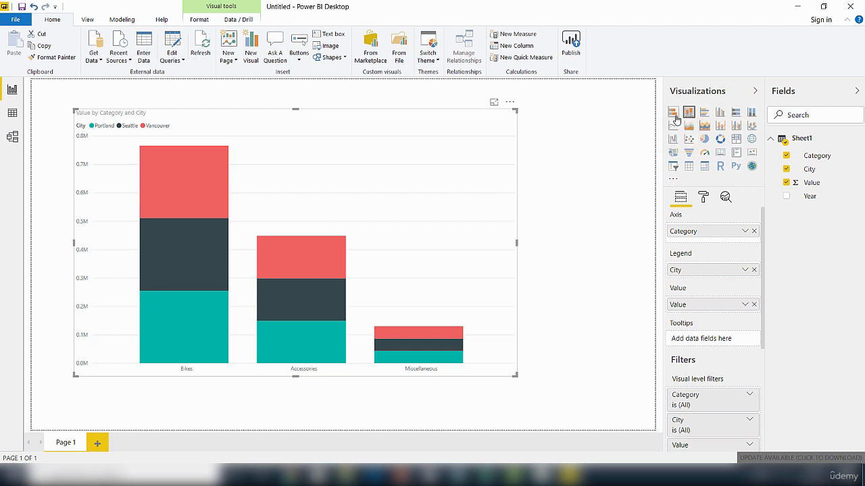
{"action": "left_click", "coordinate": [673, 113]}
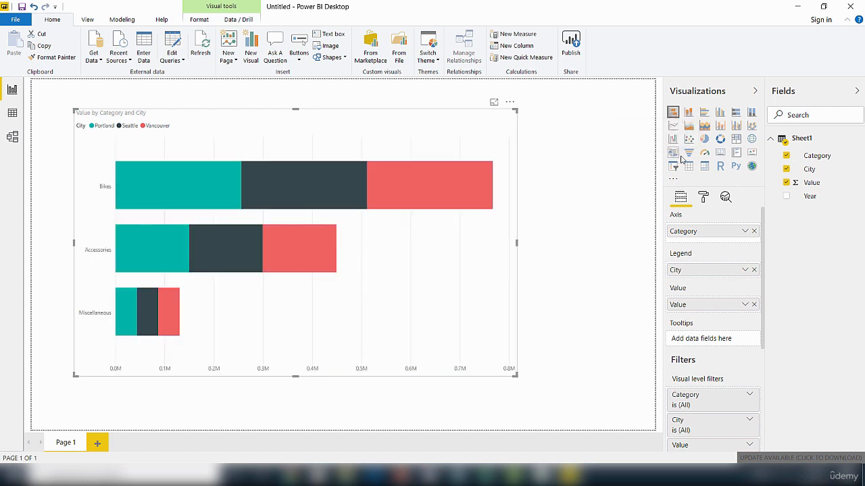
{"action": "left_click", "coordinate": [687, 114]}
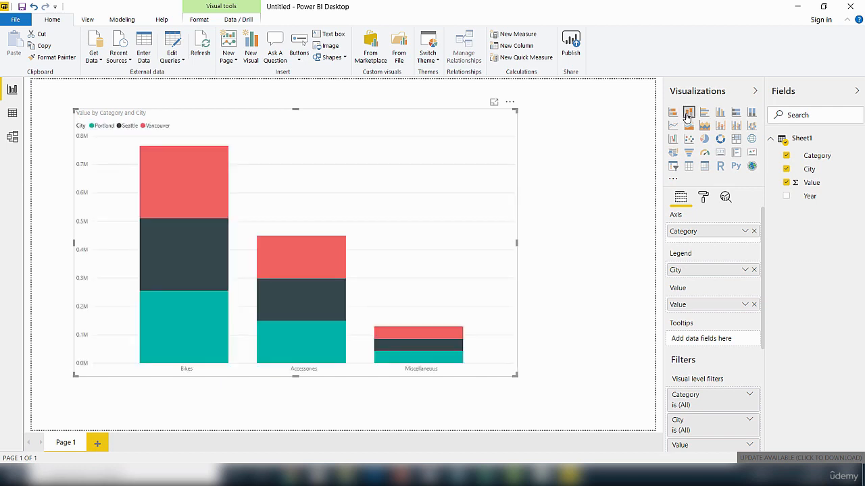
{"action": "left_click", "coordinate": [704, 114]}
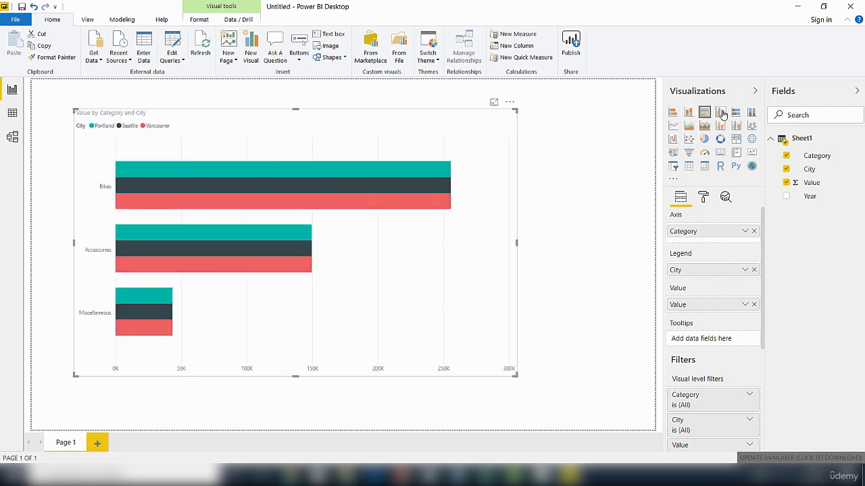
{"action": "left_click", "coordinate": [721, 113]}
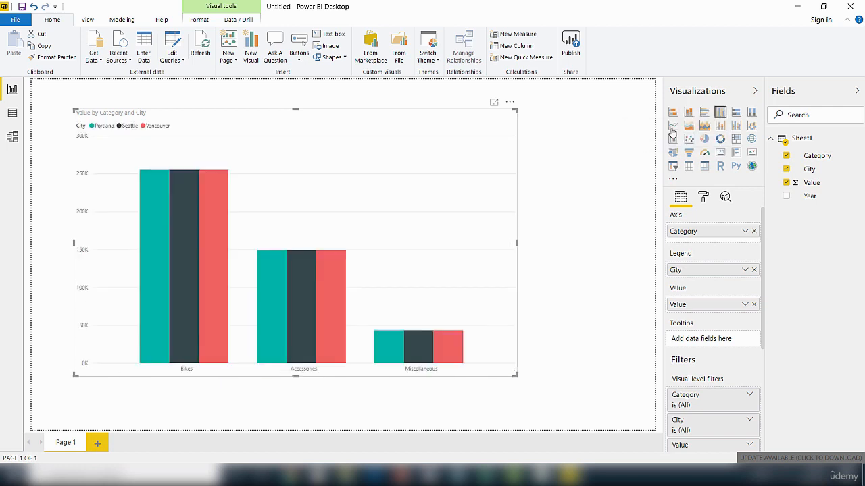
{"action": "left_click", "coordinate": [752, 113]}
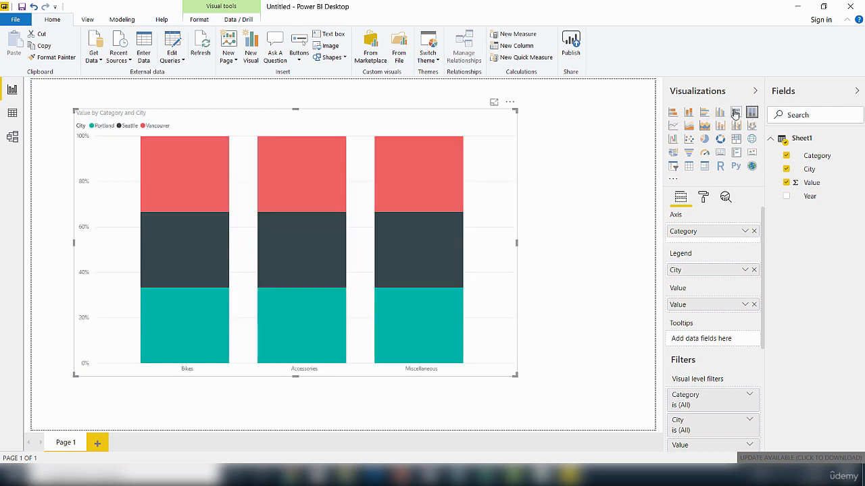
Compare the stacked column and stacked bar versions of the chart, and settle on the stacked column chart
{"action": "left_click", "coordinate": [688, 113]}
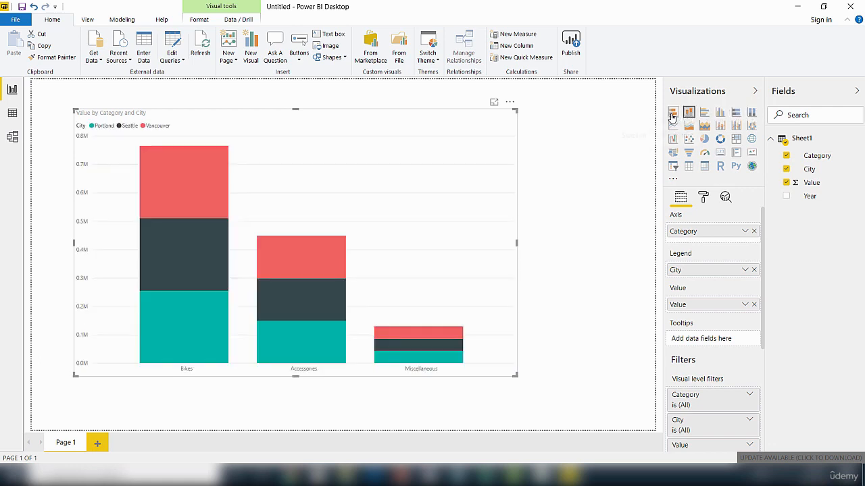
{"action": "left_click", "coordinate": [672, 115]}
{"action": "left_click", "coordinate": [687, 114]}
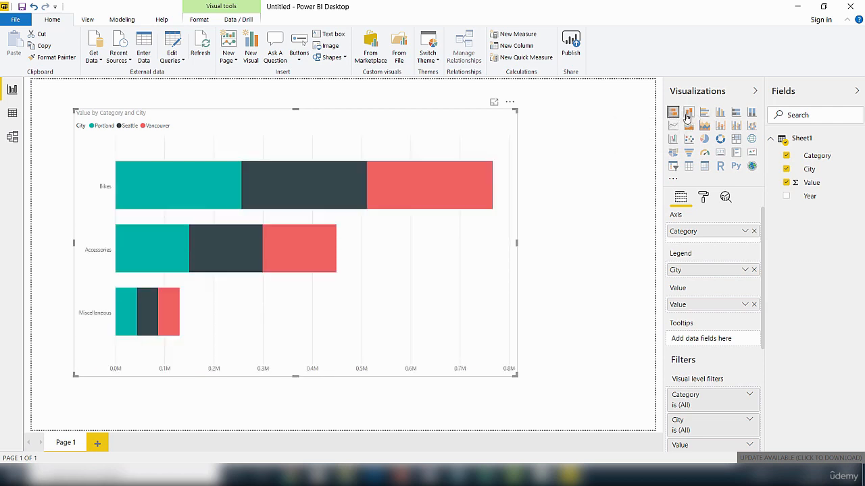